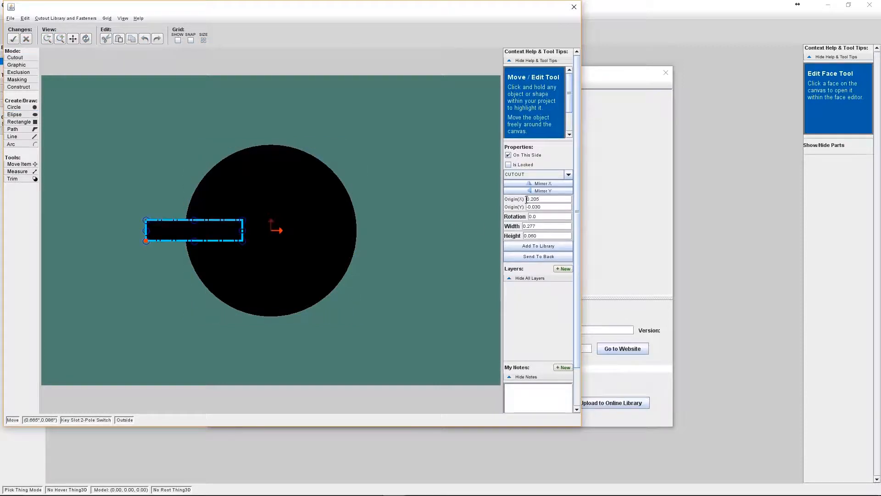
Move the rectangular cutout to X origin 0.205 and trim the circle's short arc across the key slot
key(Return)
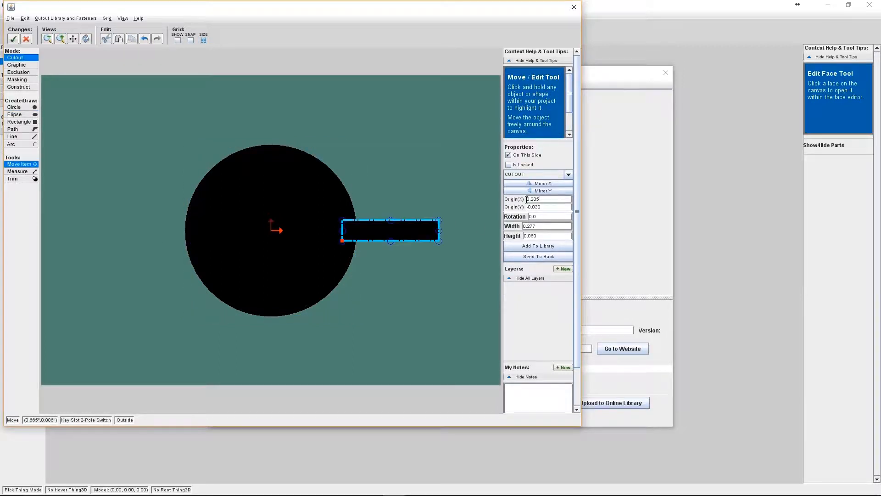
click(18, 179)
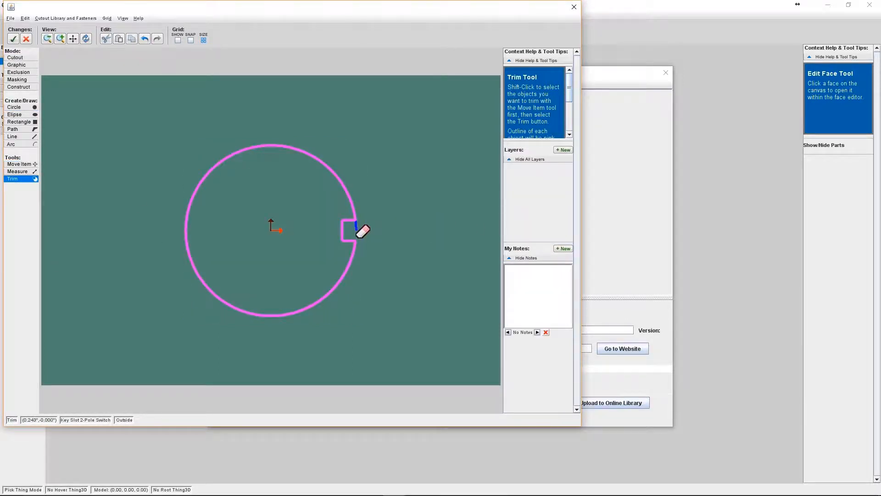
click(357, 231)
key(Return)
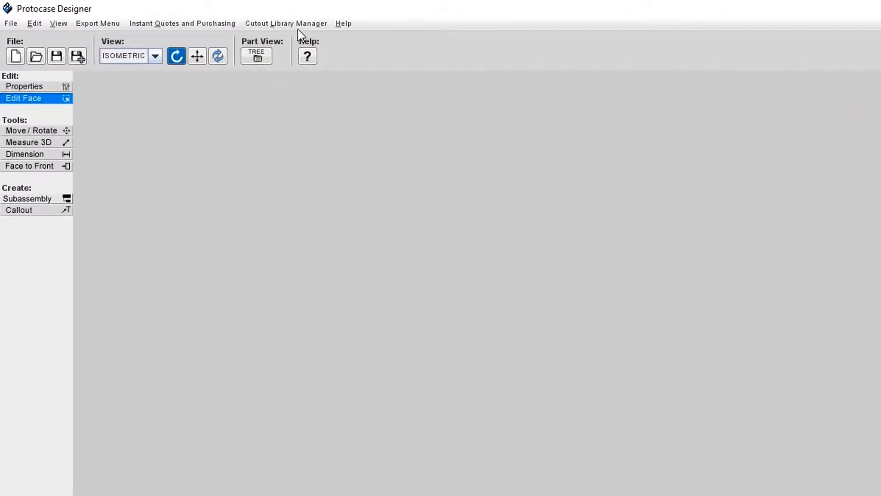
Open the cutout library manager and start a new item named "Key Slot 2-Pole Switch"
click(284, 23)
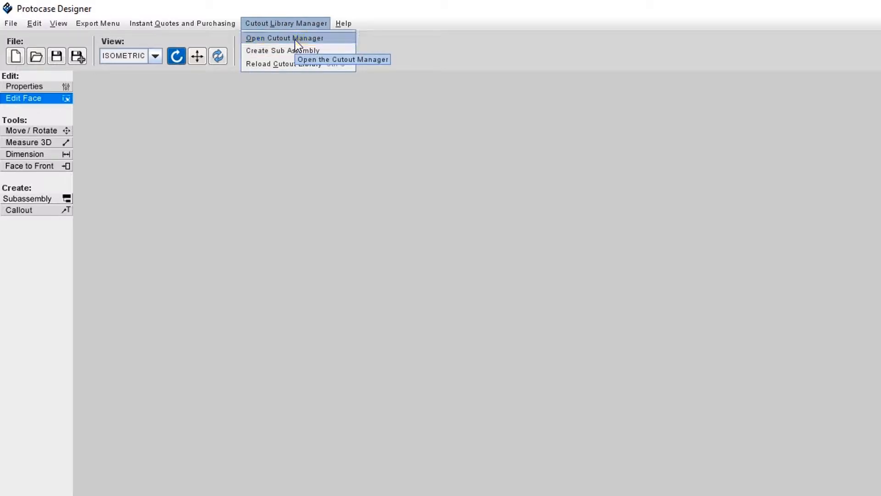
click(294, 40)
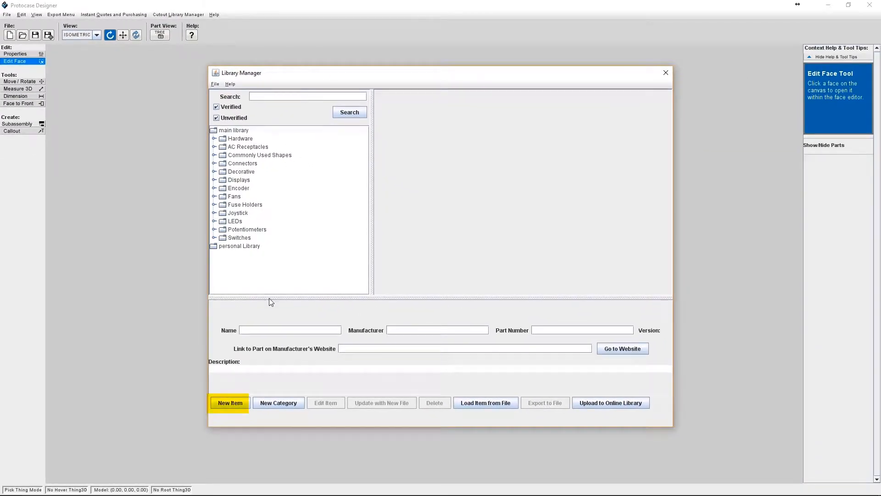
click(237, 405)
click(420, 156)
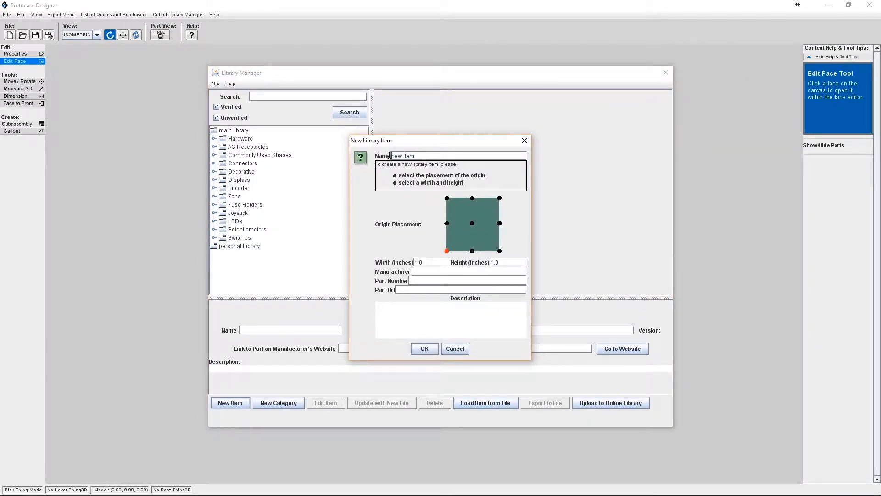
key(BackSpace)
text(Key Slot 2-Pole Switch)
Create the library item with a centred origin, a width of 1.32 inches and a height of 0.89 inches
click(472, 224)
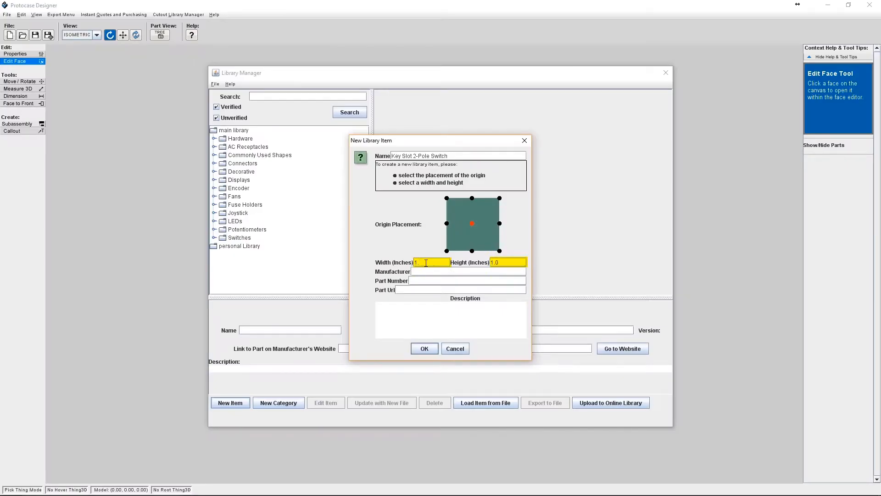
text(32)
click(504, 262)
text(0.89)
key(Return)
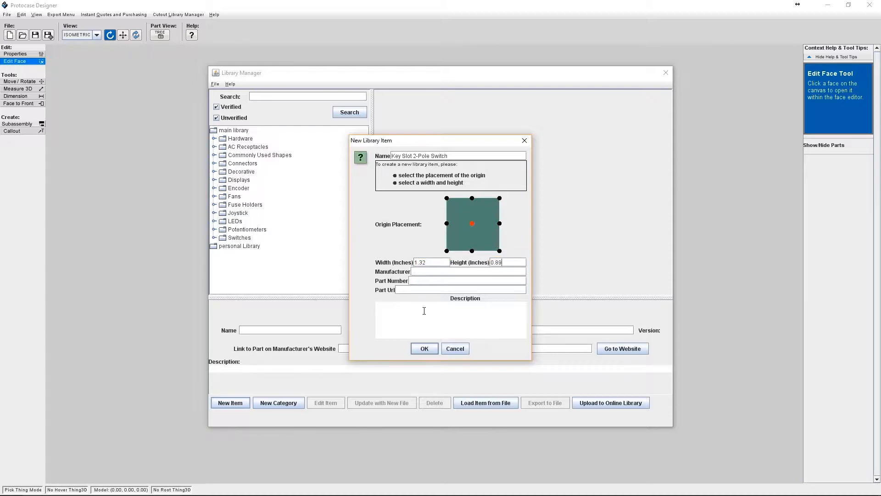
click(424, 348)
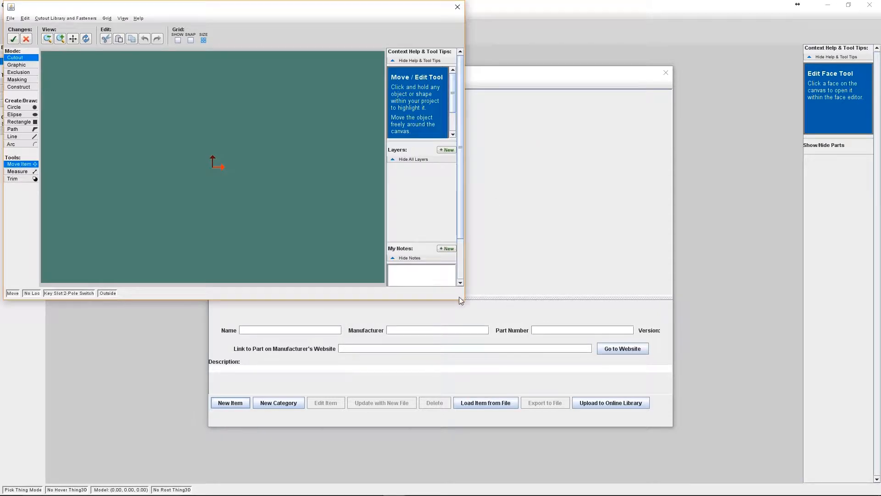
drag(467, 301, 581, 425)
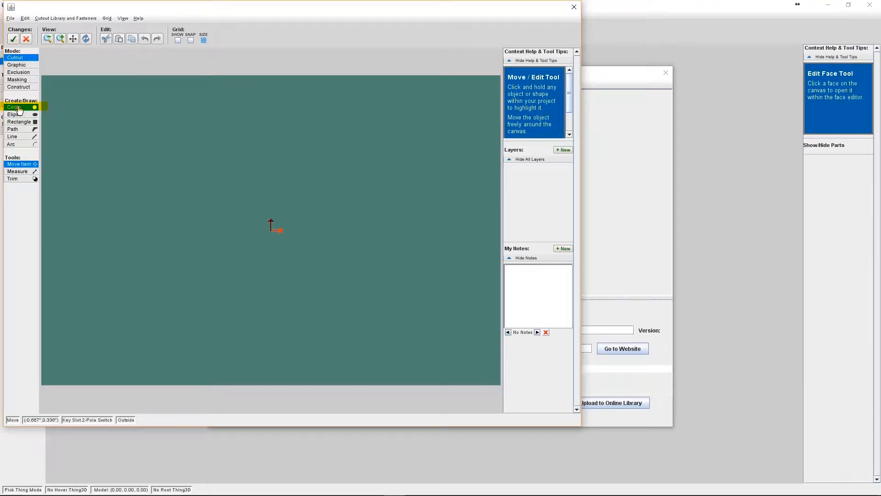
Draw a circular cutout about 0.328 inches in diameter and set its origin to X 0, Y 0
click(18, 108)
drag(202, 183, 241, 225)
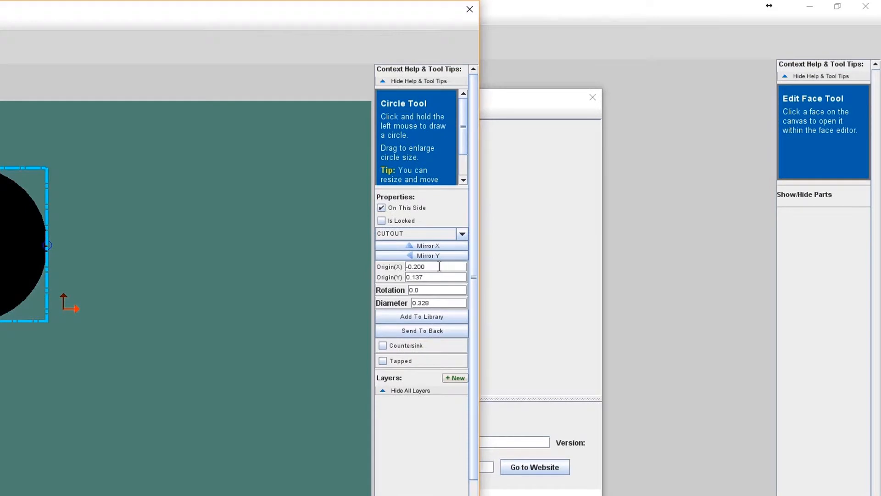
drag(439, 267, 397, 263)
text(0)
key(Return)
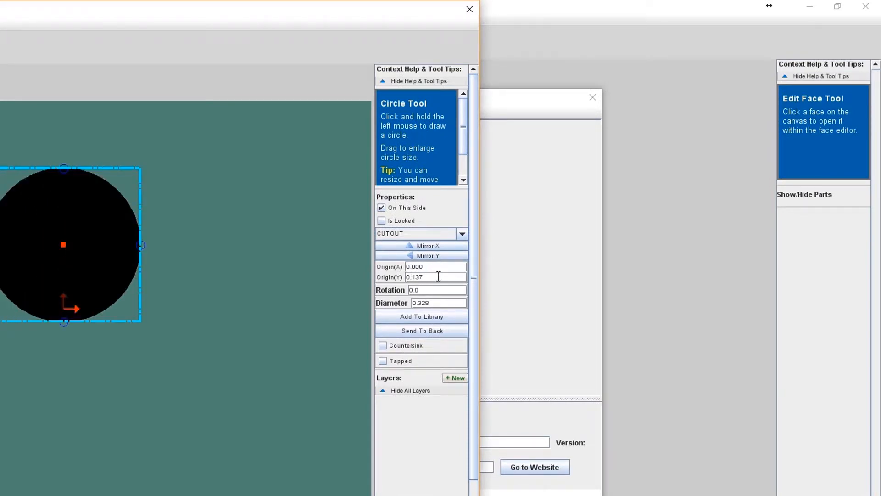
drag(439, 276, 398, 270)
text(0.0)
key(Return)
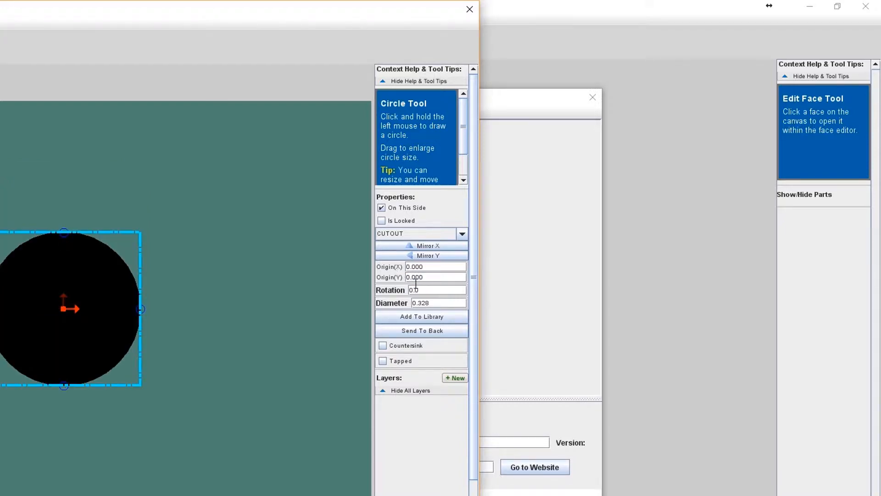
Set the circular cutout's diameter to 0.49 inches
drag(433, 304, 409, 303)
text(0.49)
key(Return)
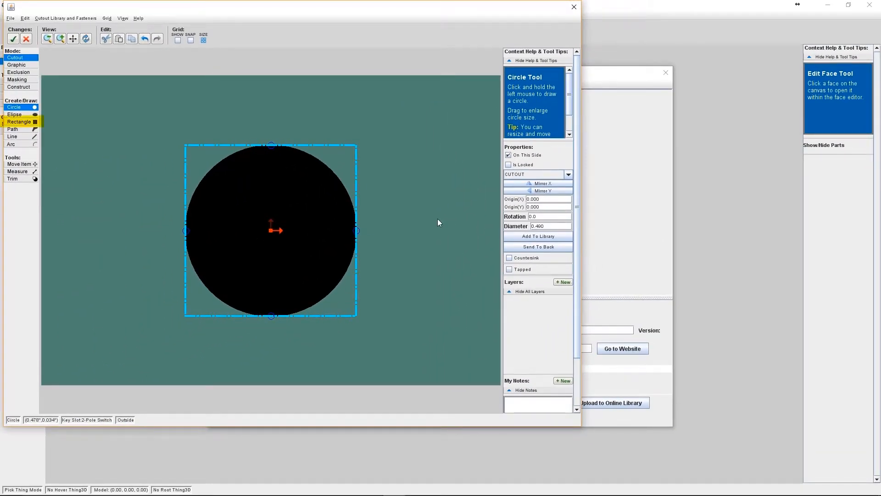
Draw a rectangular cutout about 0.277 inches wide across the circle's left edge and set its height to 0.060
click(27, 122)
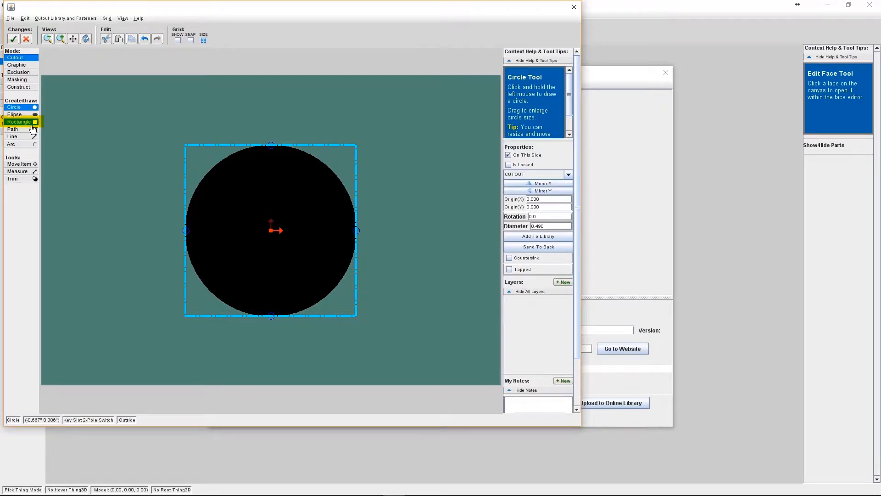
drag(146, 214, 243, 263)
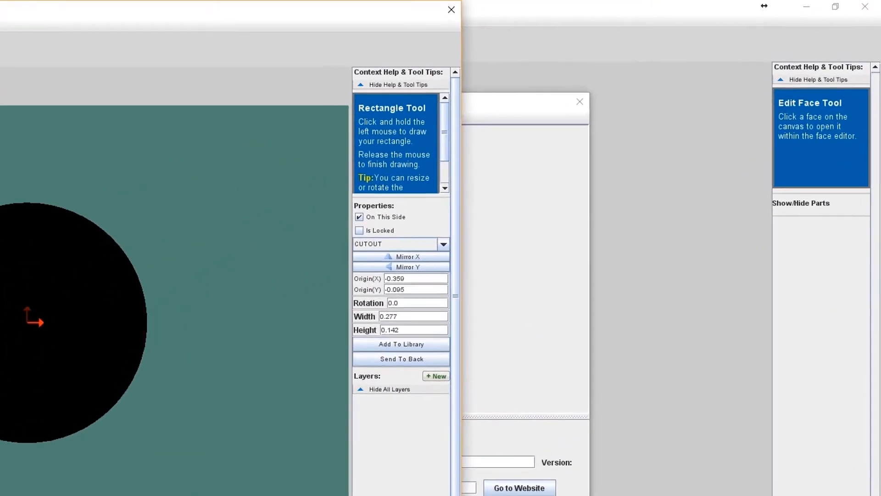
drag(394, 335, 369, 326)
text(0.060)
key(Return)
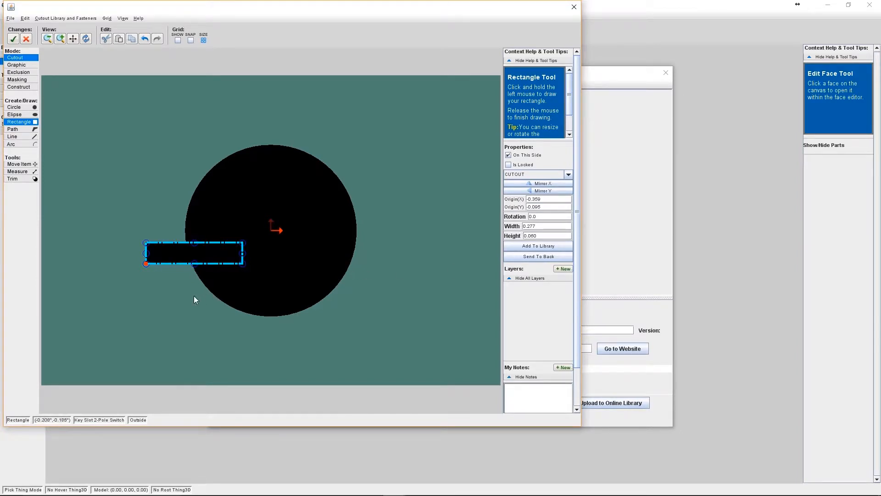
Align the rectangle with the circle so that their horizontal centre lines coincide
click(141, 285)
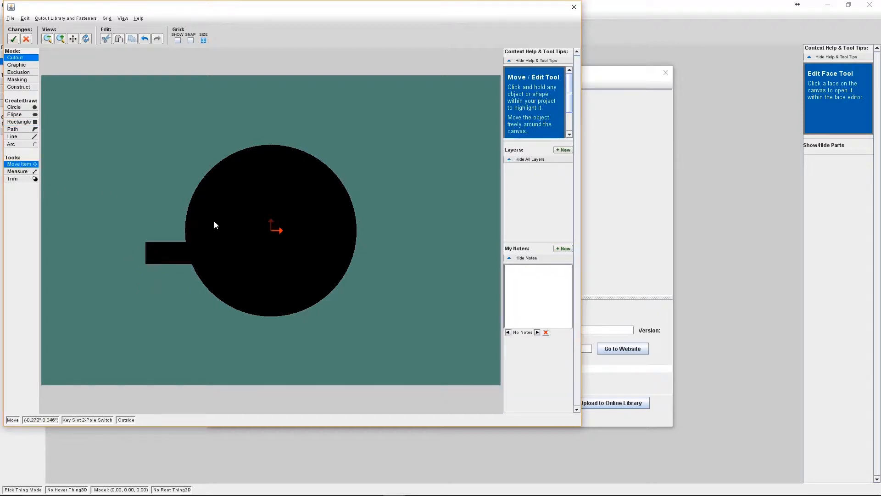
click(233, 193)
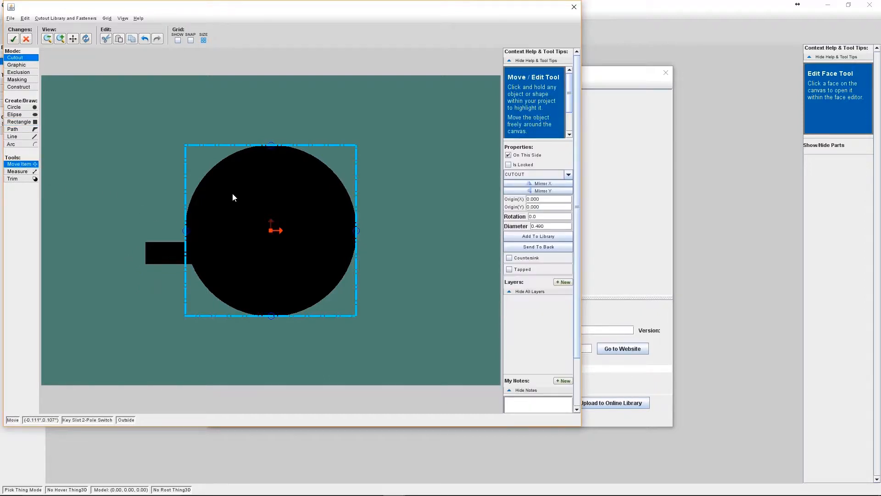
shift+click(170, 254)
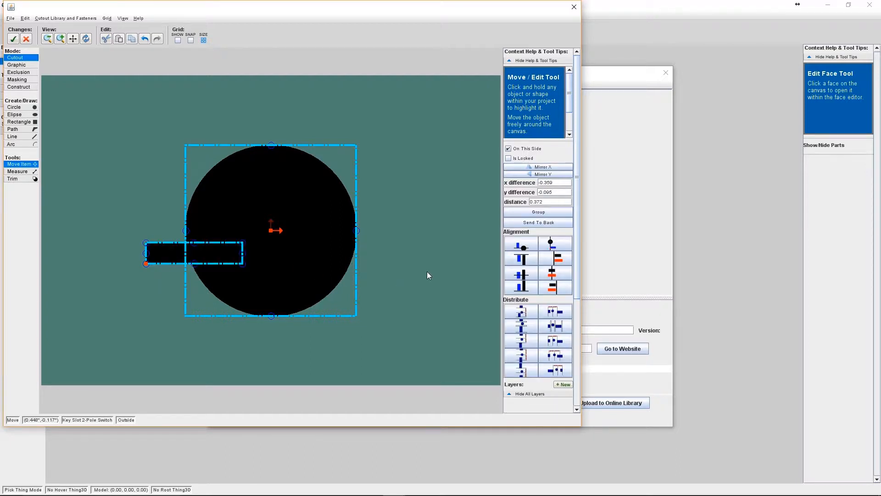
click(515, 275)
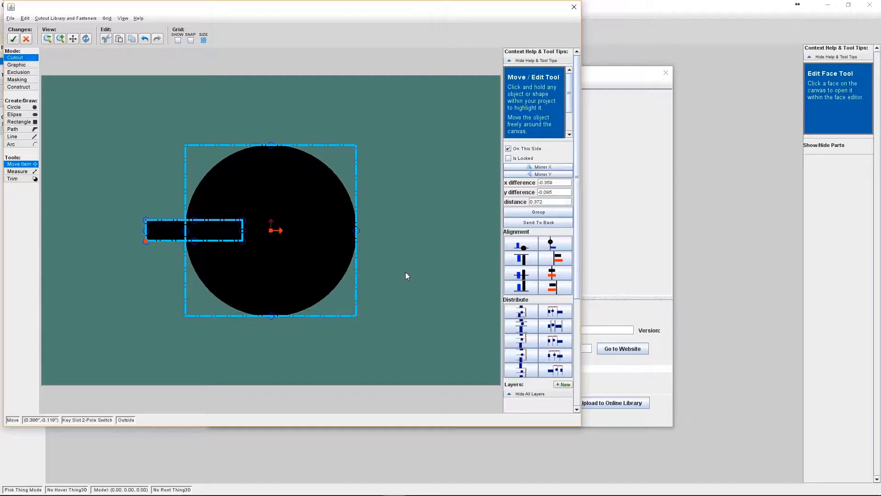
click(406, 272)
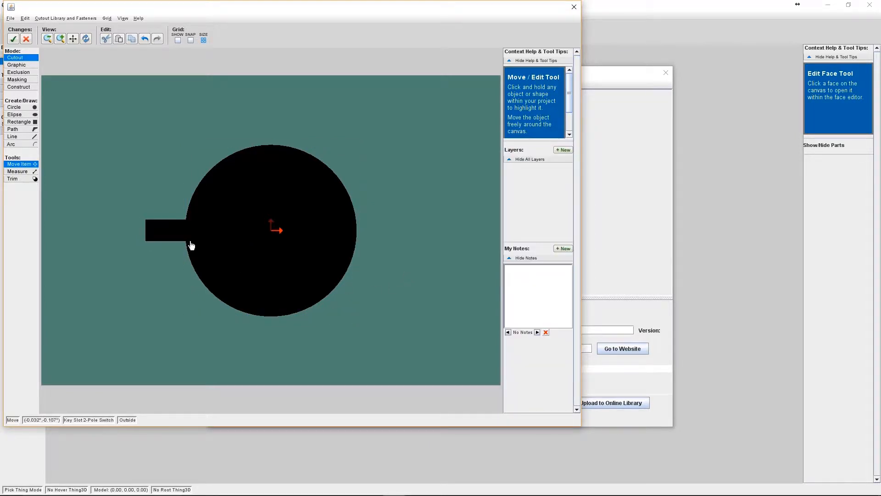
Set the rectangular cutout's X origin to 0.205 to place it over the circle's right edge
click(156, 235)
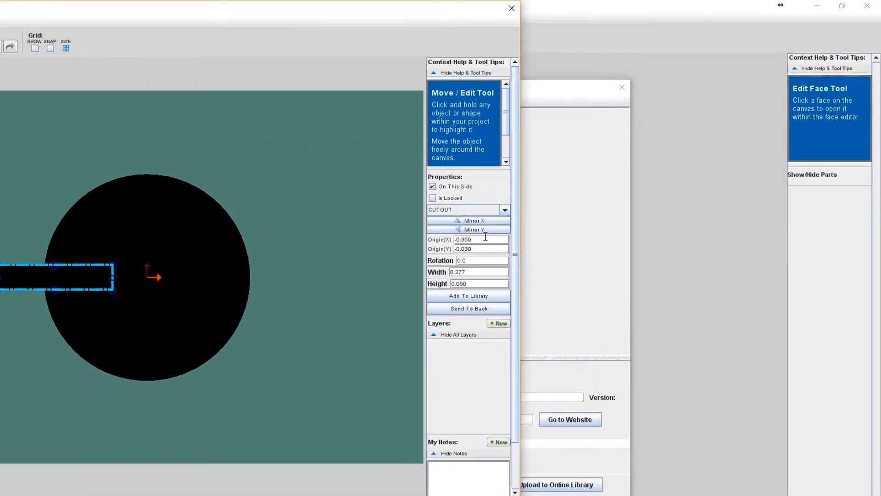
double_click(454, 239)
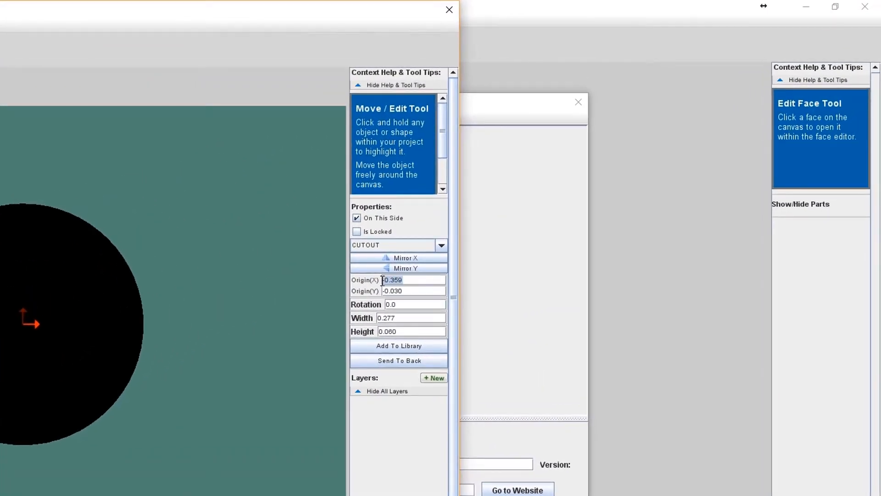
text(0.205)
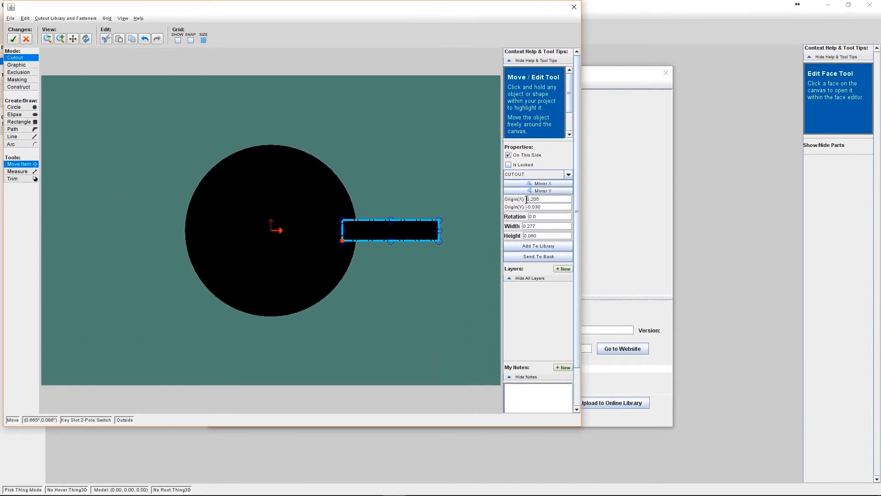
Measure the distance from the circle's leftmost point to the rectangle's lower-left corner
click(18, 171)
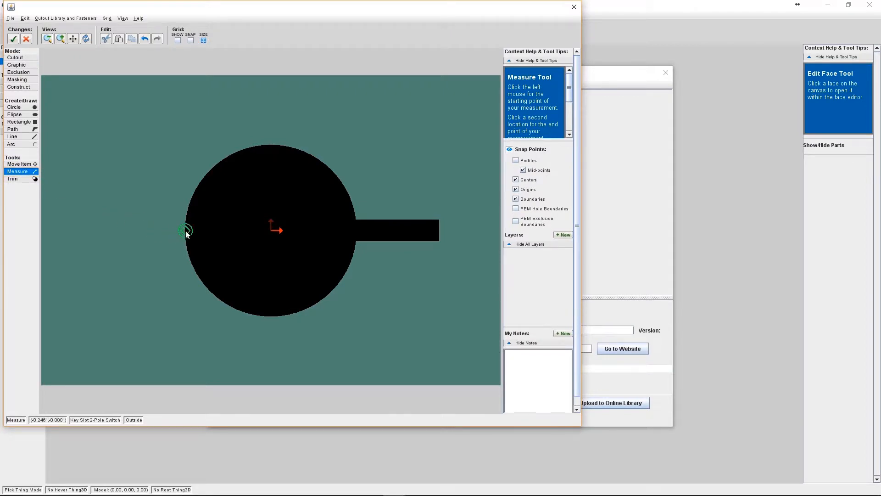
click(185, 231)
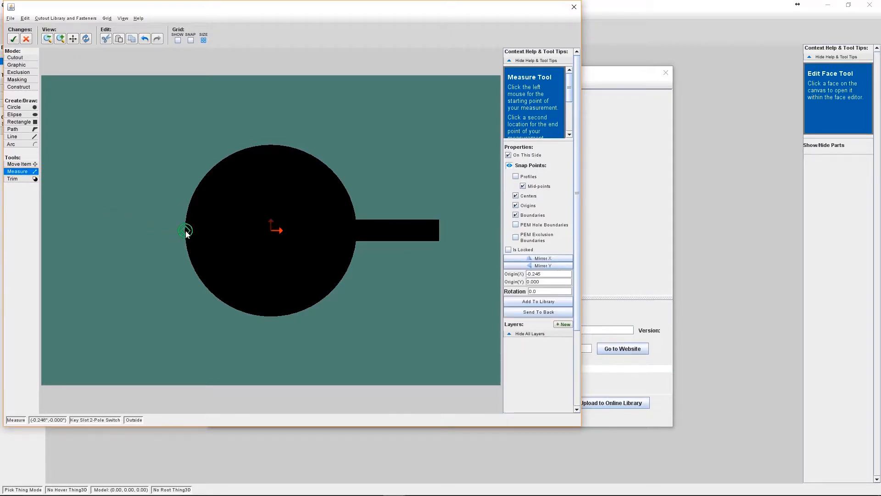
click(342, 240)
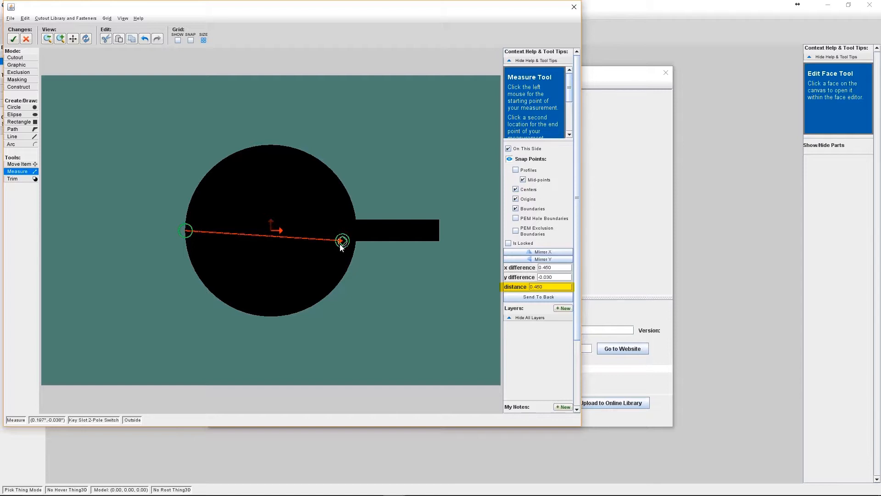
key(Escape)
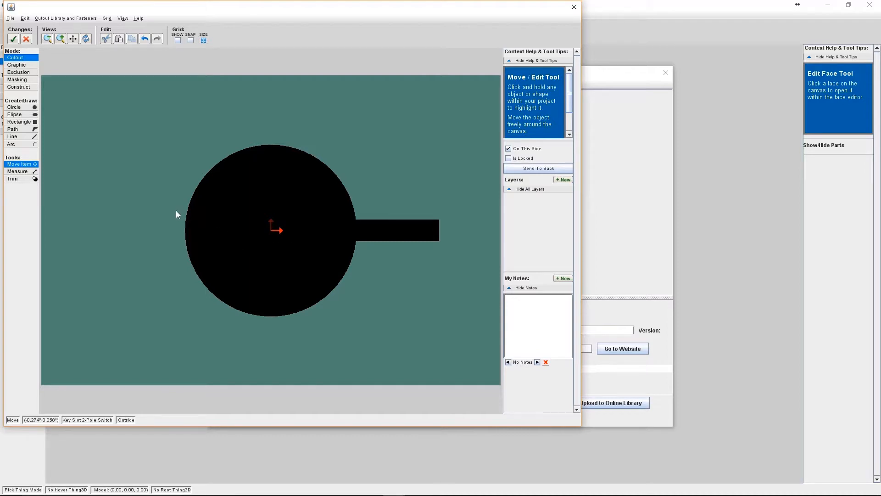
Trim away the rectangle's top, right and bottom segments that lie outside the circle
click(15, 165)
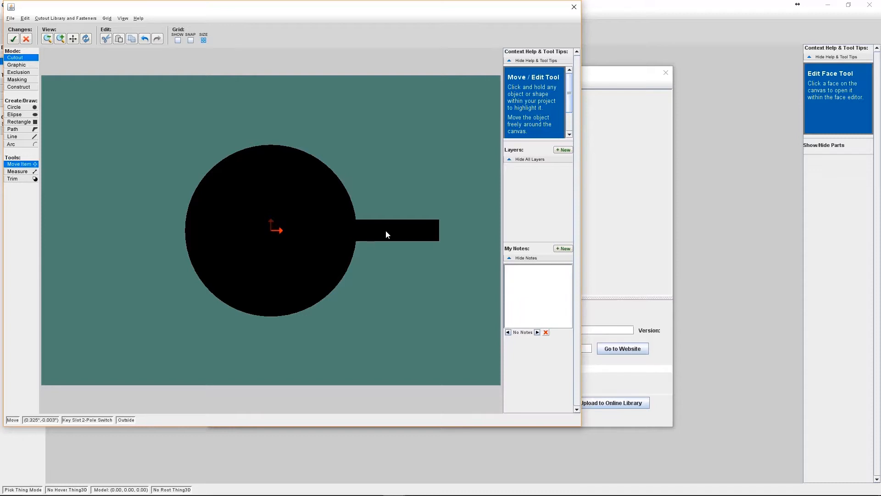
click(372, 240)
shift+click(240, 223)
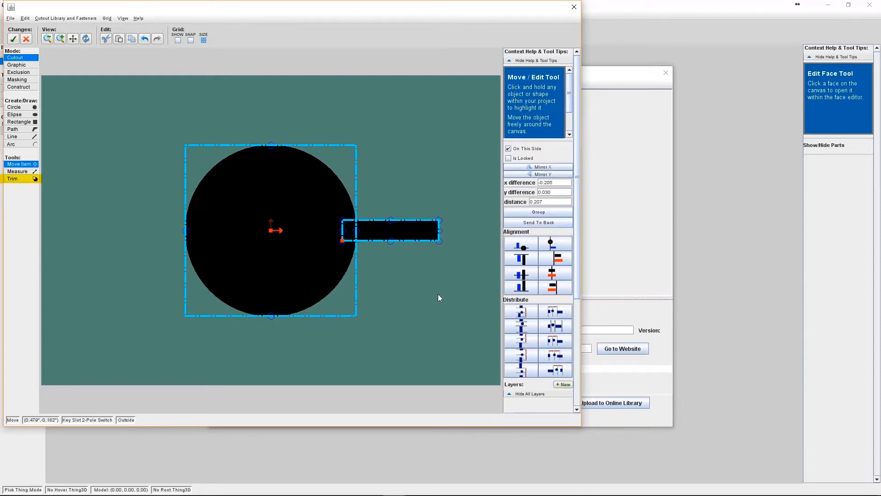
click(28, 180)
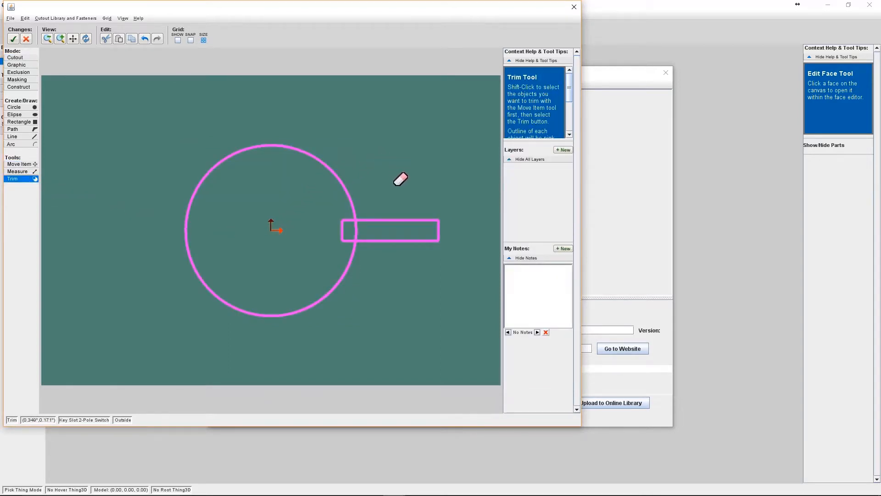
click(398, 220)
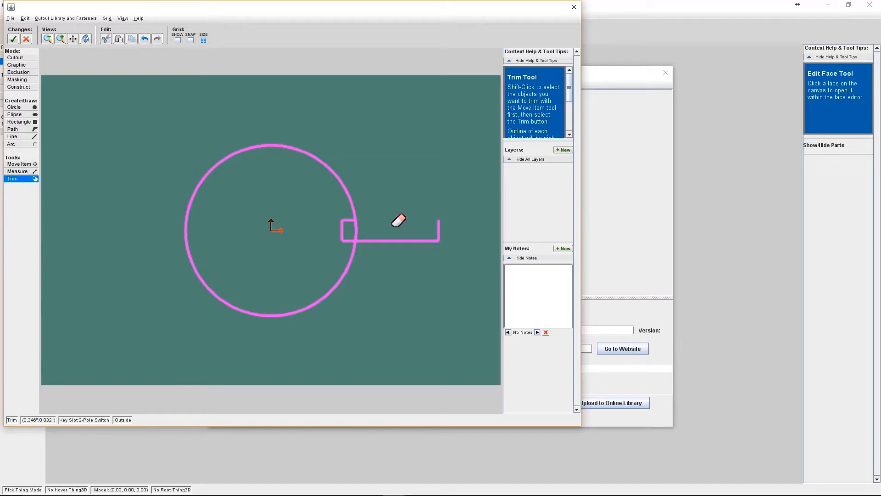
click(439, 229)
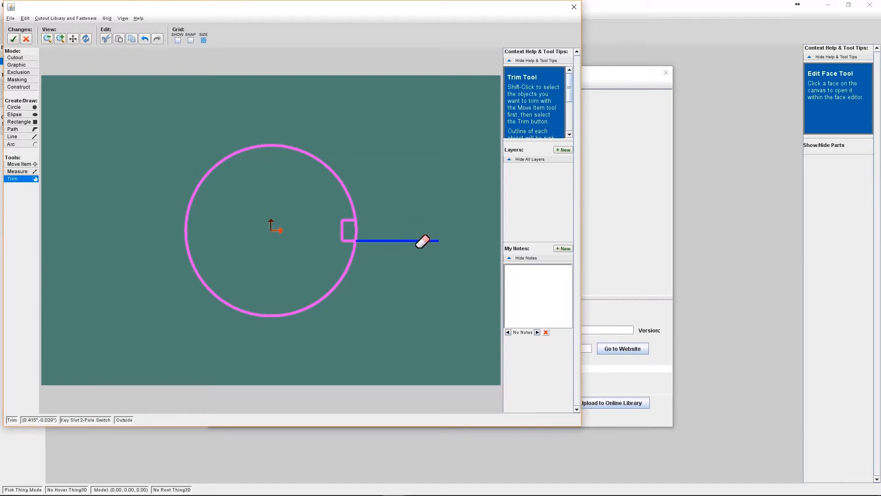
click(420, 241)
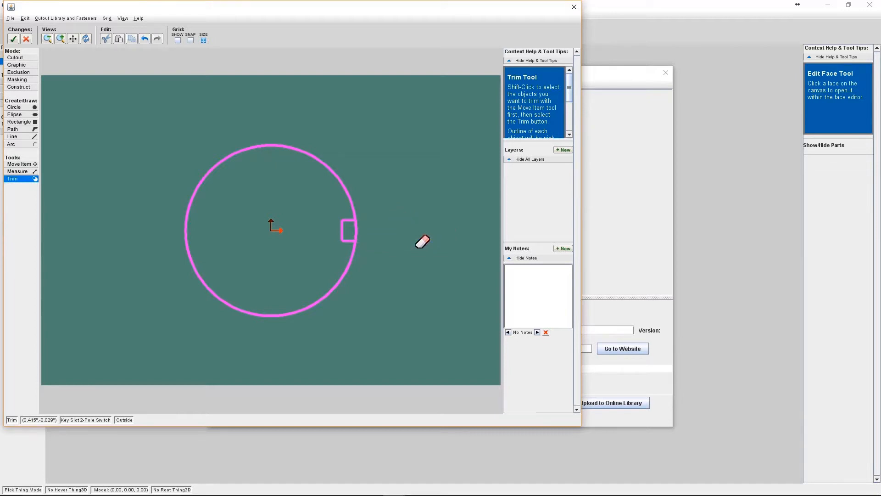
Trim away the circle's arc across the mouth of the key notch and finish trimming to leave one keyed round cutout
click(358, 237)
click(358, 230)
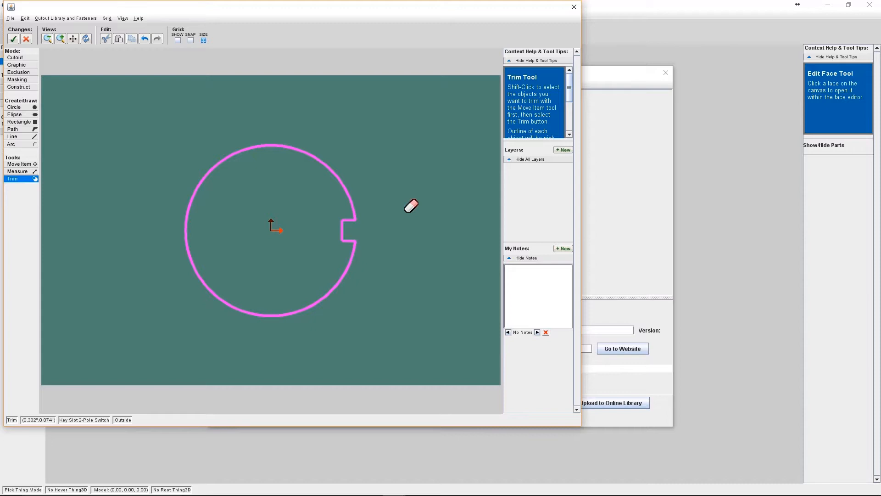
key(Return)
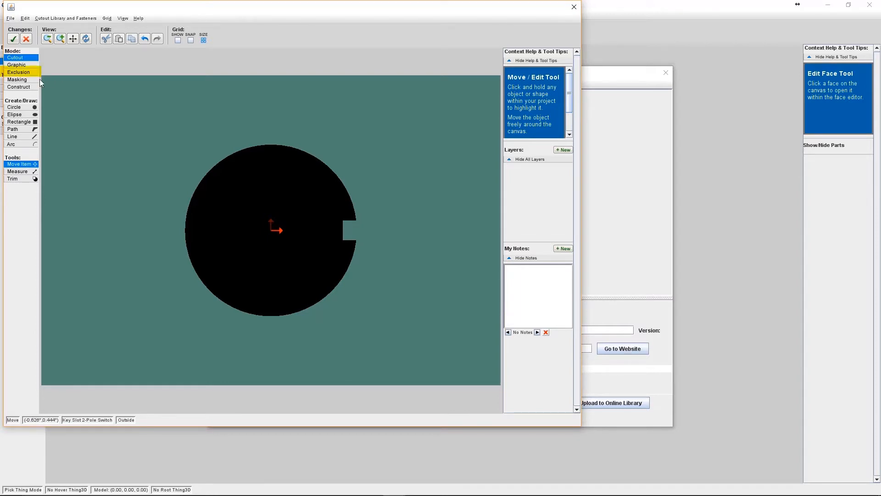
Draw an exclusion rectangle about 0.203 wide and 0.210 high over the left part of the keyed cutout
click(21, 73)
click(26, 122)
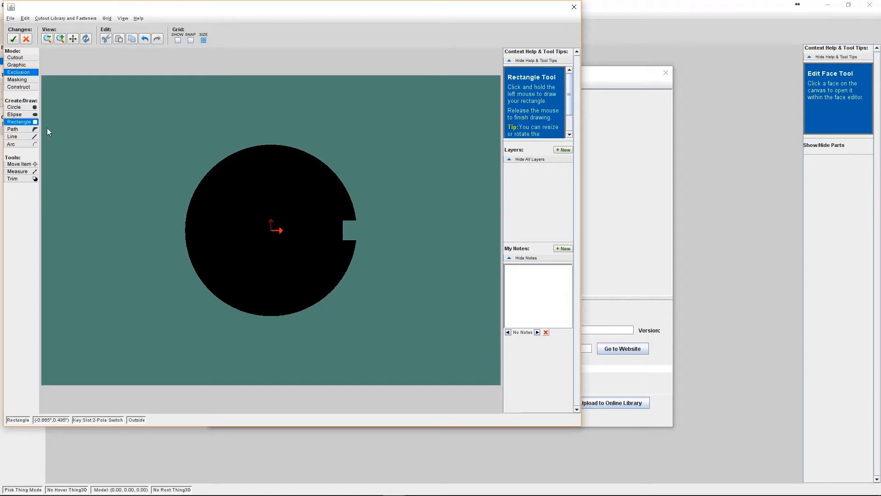
drag(174, 181, 245, 254)
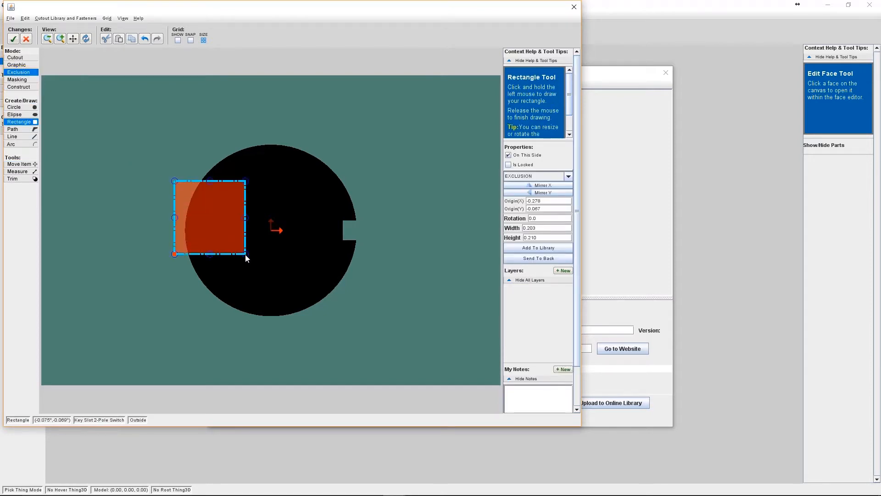
Set the exclusion rectangle's width to 1.32 and its height to 0.89
click(539, 229)
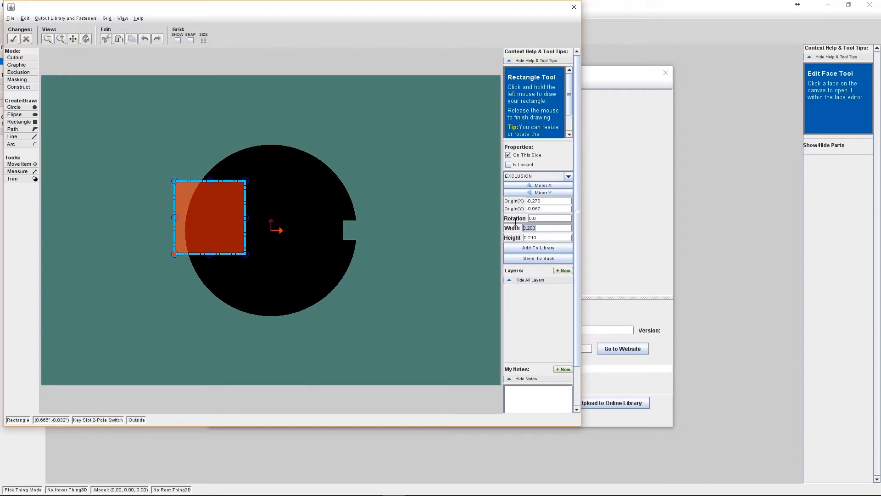
text(1.32)
key(Return)
click(541, 237)
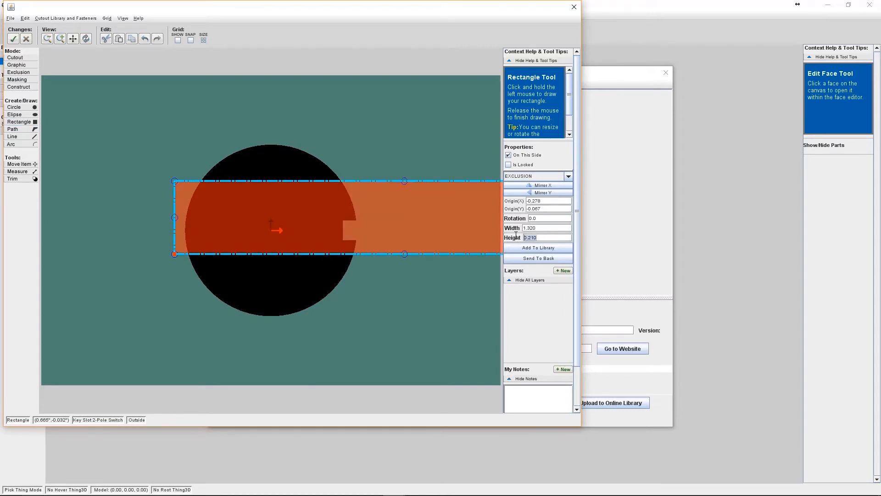
text(0.89)
key(Return)
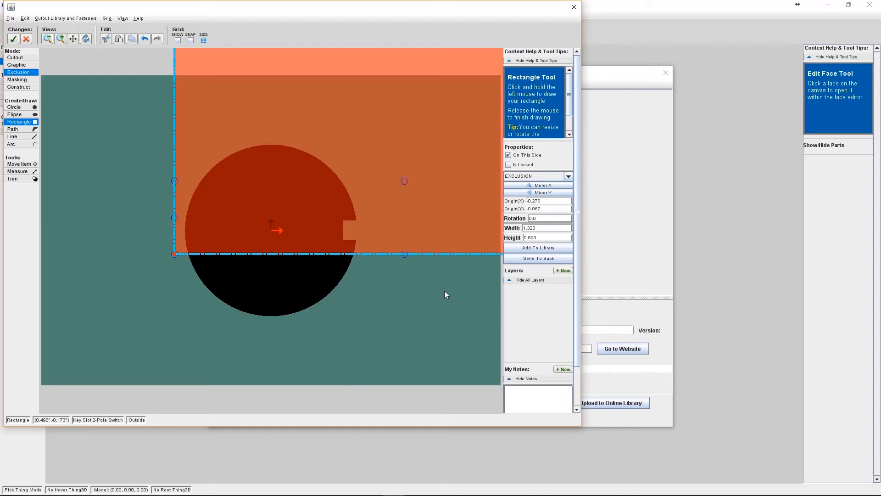
key(Escape)
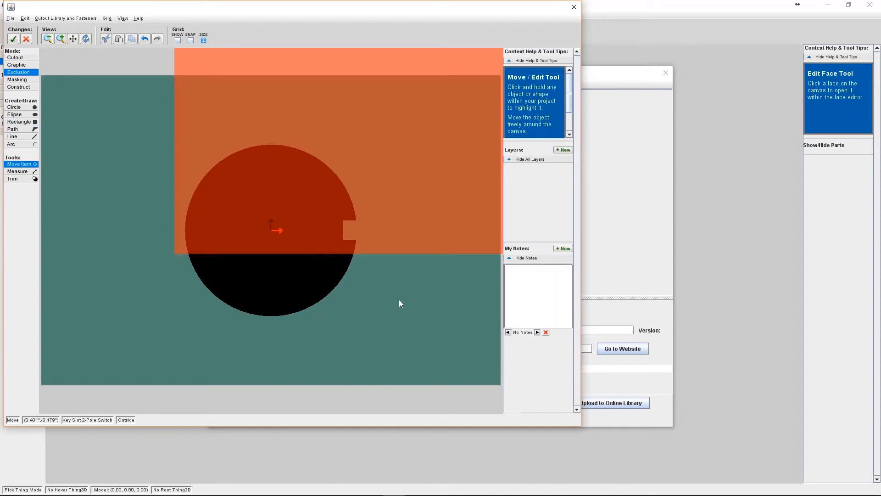
Centre the exclusion rectangle and the keyed cutout on each other both vertically and horizontally
click(285, 273)
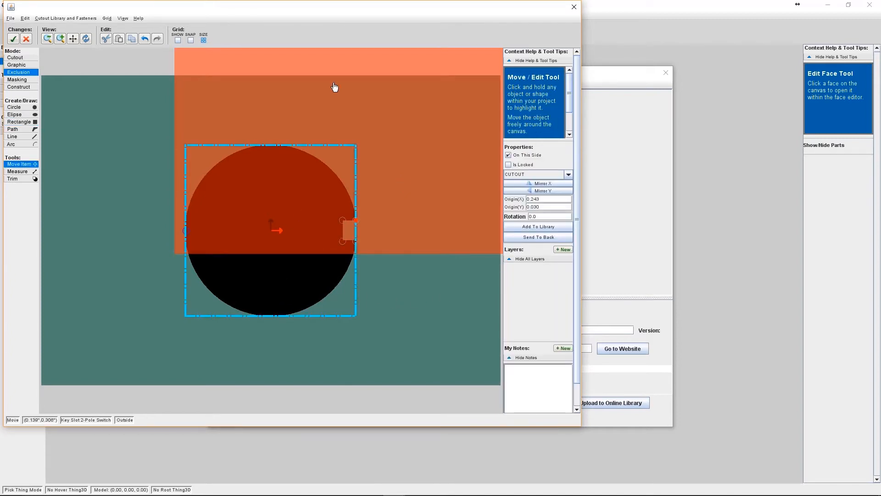
shift+click(370, 124)
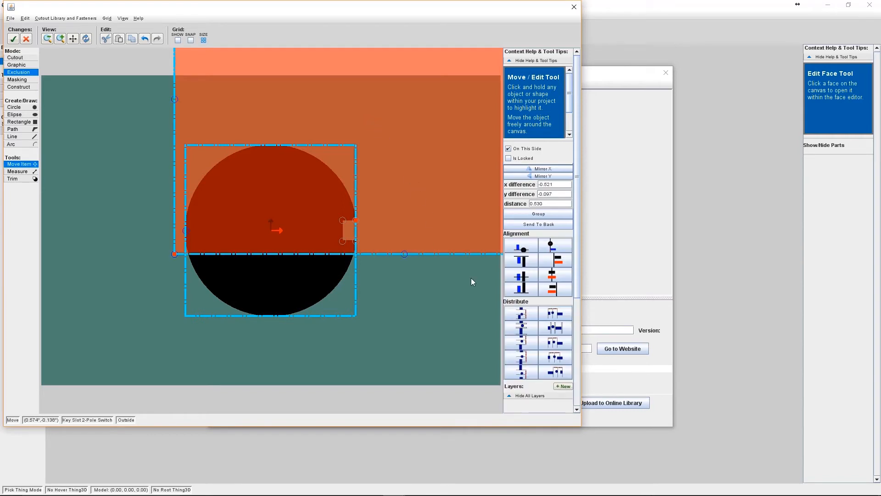
click(518, 275)
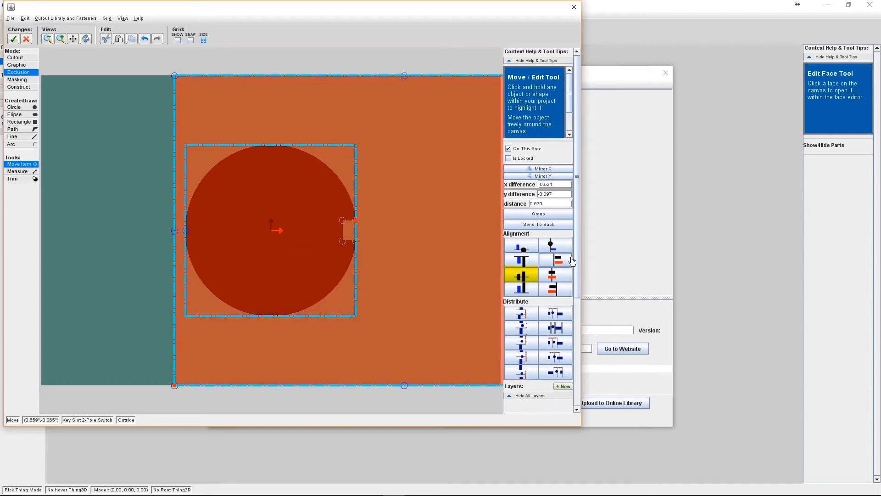
click(561, 279)
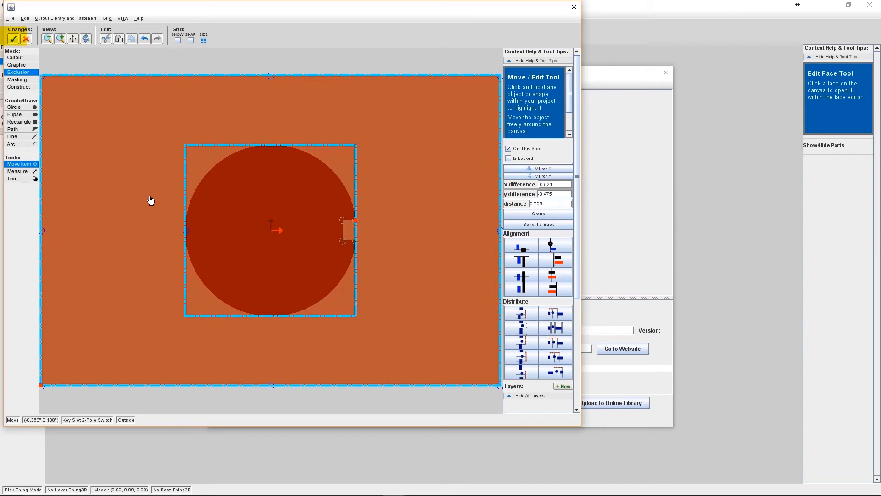
Accept the finished cutout, preview Key Slot 2-Pole Switch in the personal library, and close the Library Manager
click(14, 39)
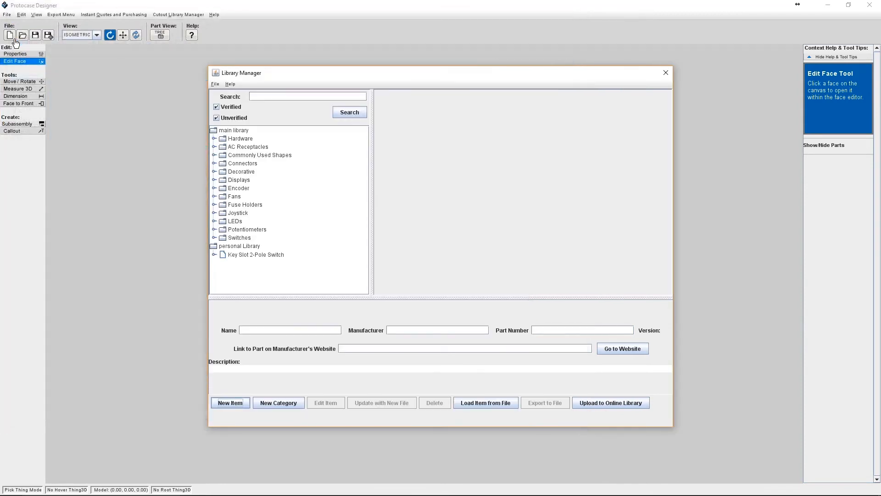
click(280, 257)
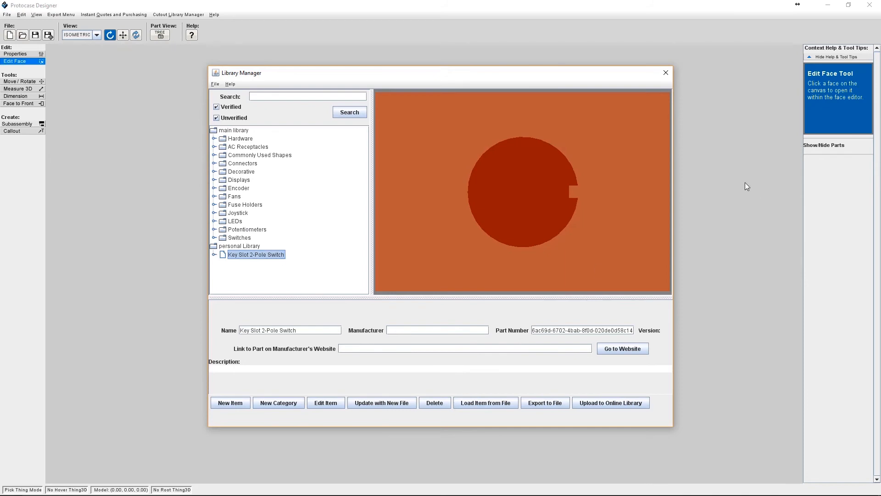
click(665, 73)
Open the ATX enclosure's front face for editing at full size and pick Key Slot 2-Pole Switch from the personal library for placement
click(299, 318)
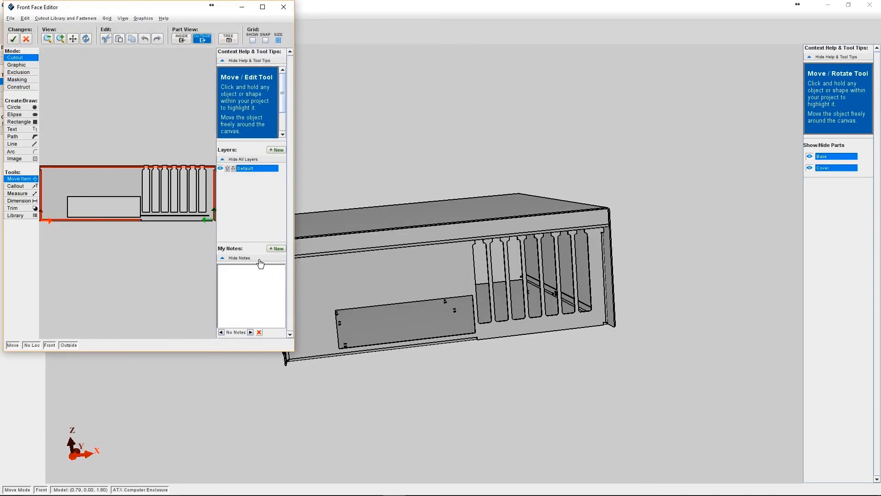
click(270, 7)
click(67, 14)
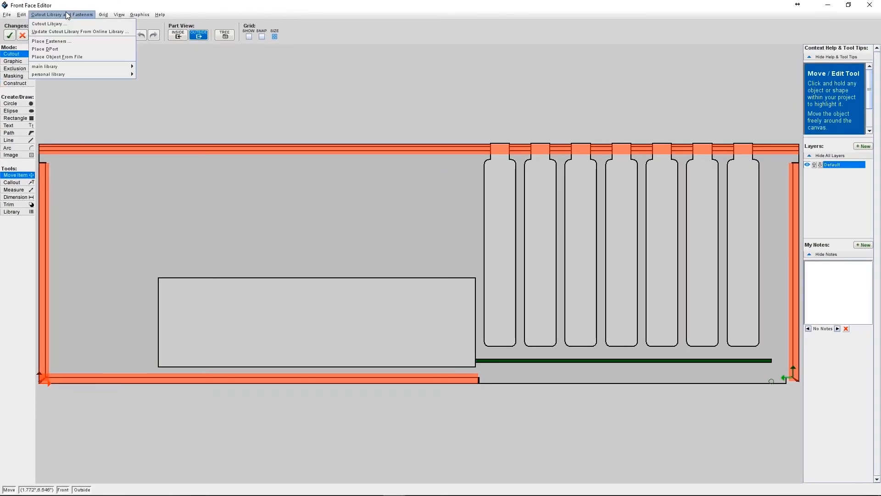
mouse_move(61, 74)
click(159, 74)
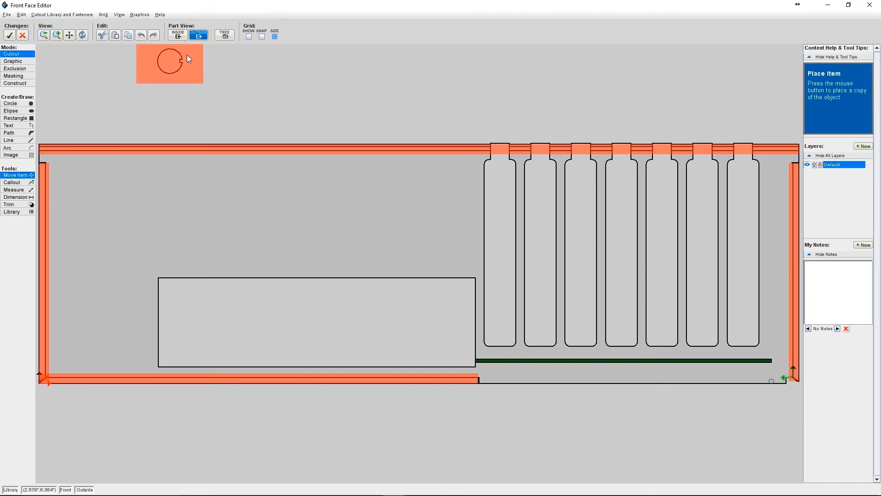
Show the grid with snapping on and place one switch cutout at the grid intersection nearest the face's lower-left corner
click(250, 37)
click(260, 37)
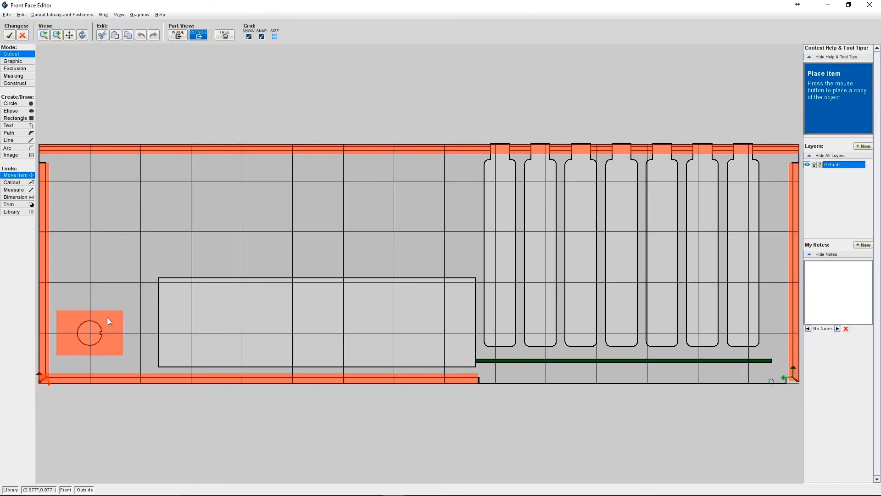
click(106, 317)
key(Escape)
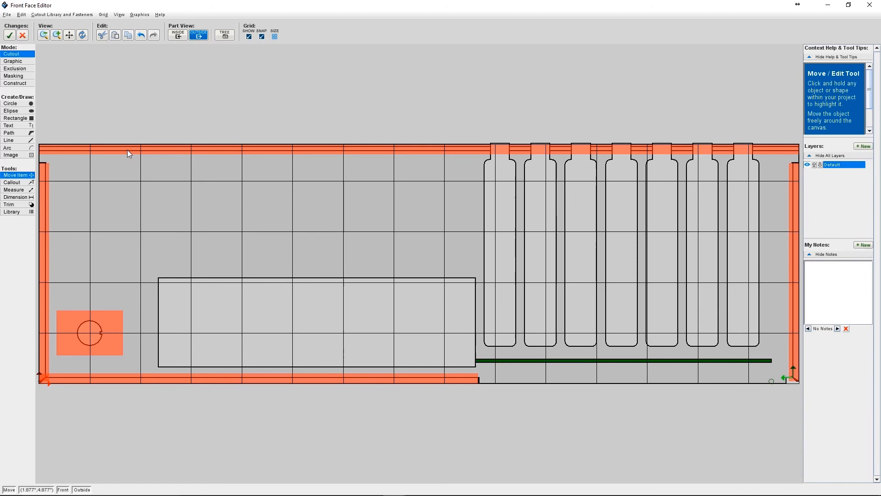
Accept the front face changes and inspect the keyed cutout up close on the 3D enclosure
click(12, 37)
scroll(288, 306, up, 10)
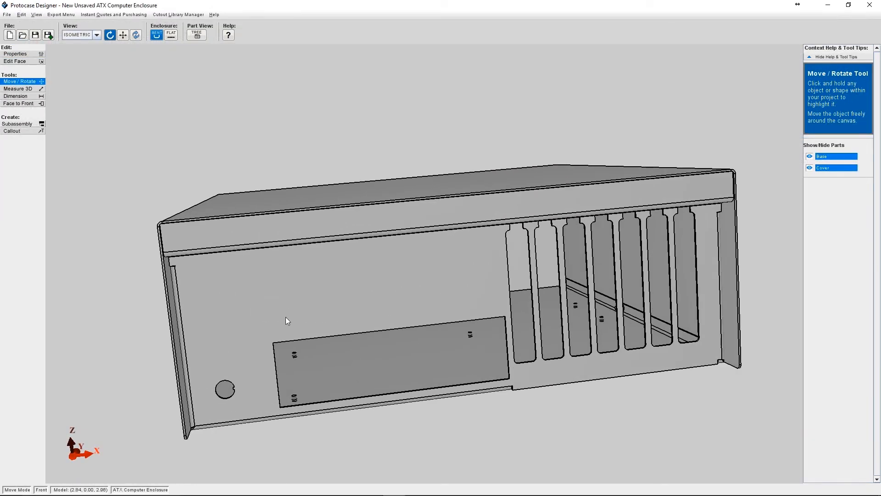
drag(227, 333, 452, 202)
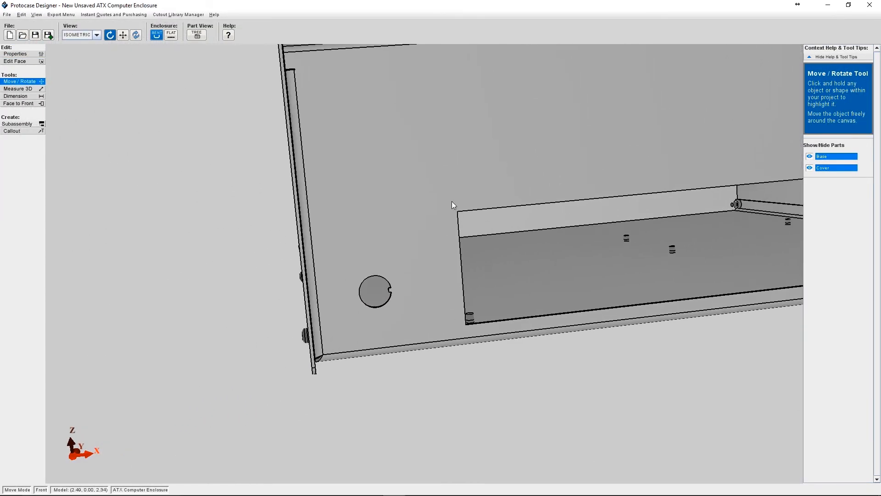